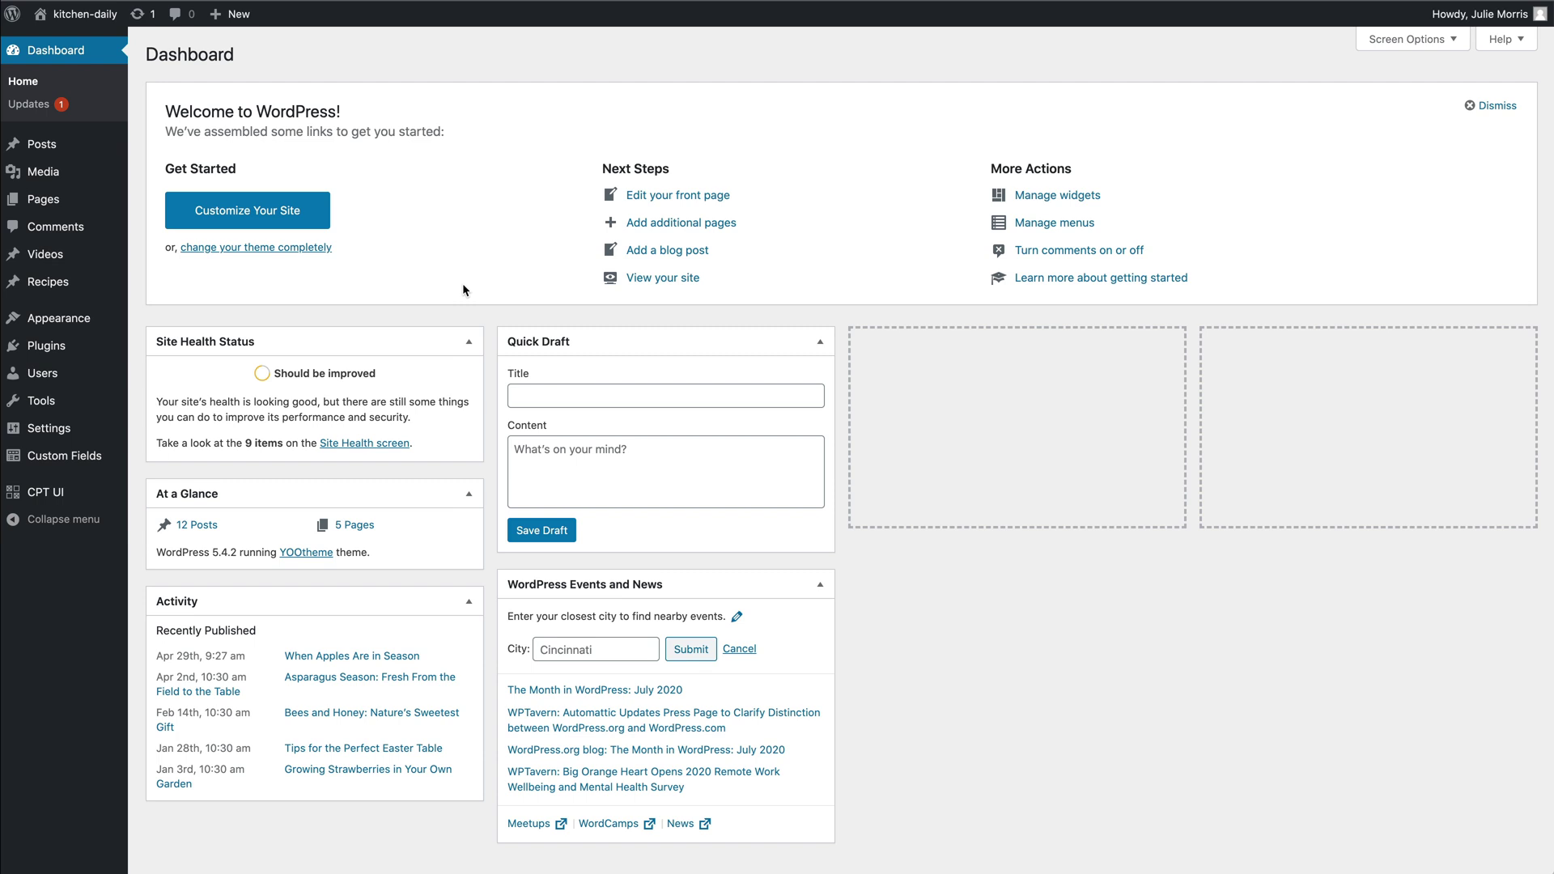
# Step: Open the Updates page, which shows YOOtheme can update from 2.2.1 to 2.2.2
pyautogui.click(37, 105)
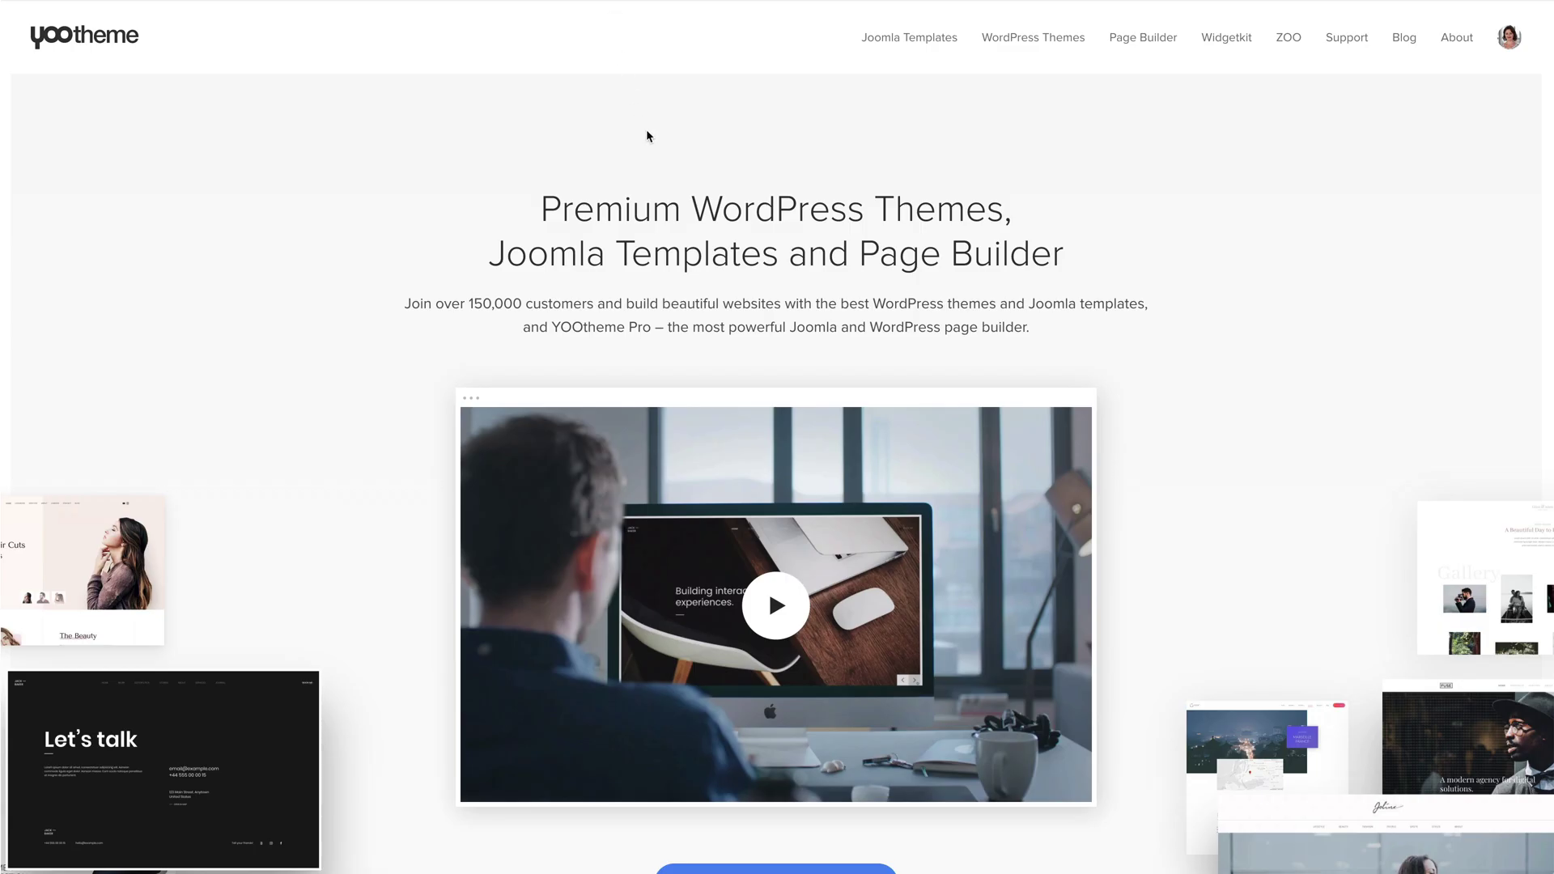
# Step: Open the Websites section from the yootheme.com account avatar menu
pyautogui.click(1509, 37)
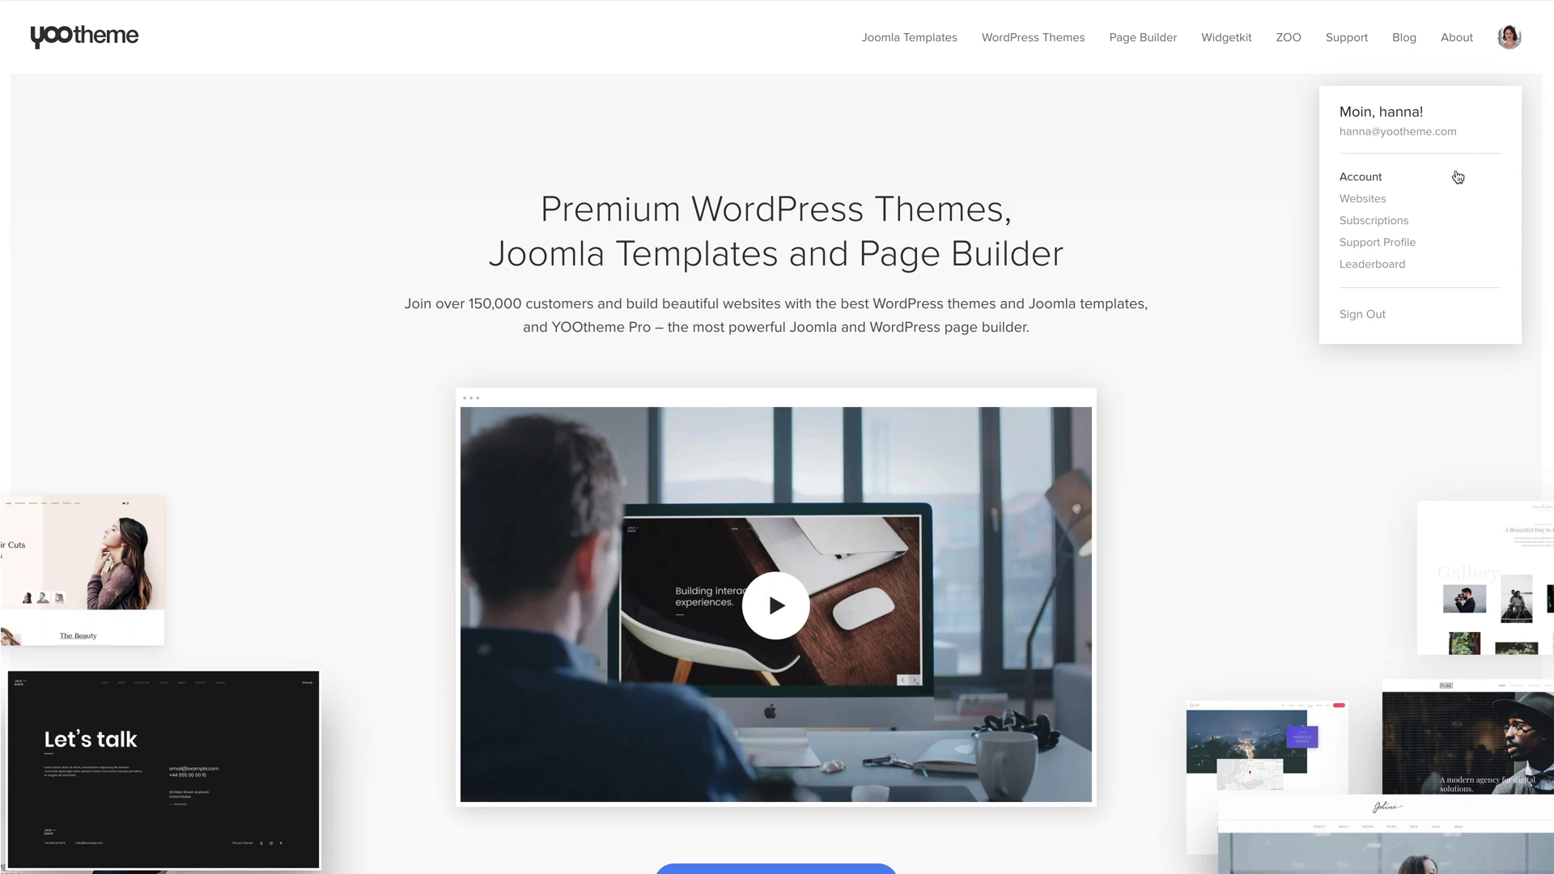
pyautogui.click(1453, 199)
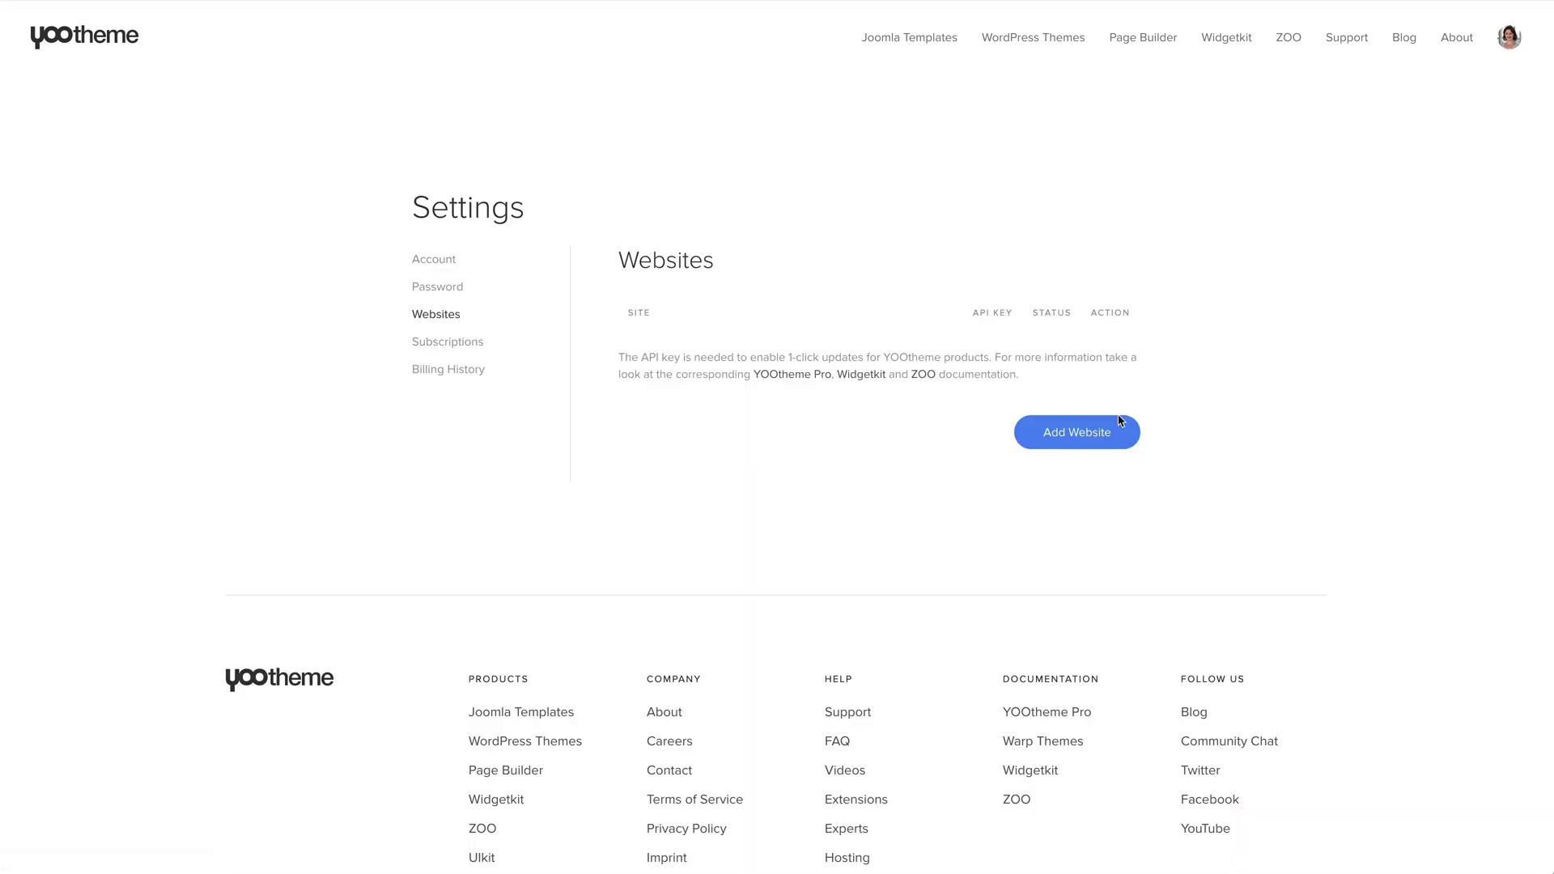
# Step: Add my-website.com as a website on yootheme.com and copy its API key
pyautogui.click(1078, 432)
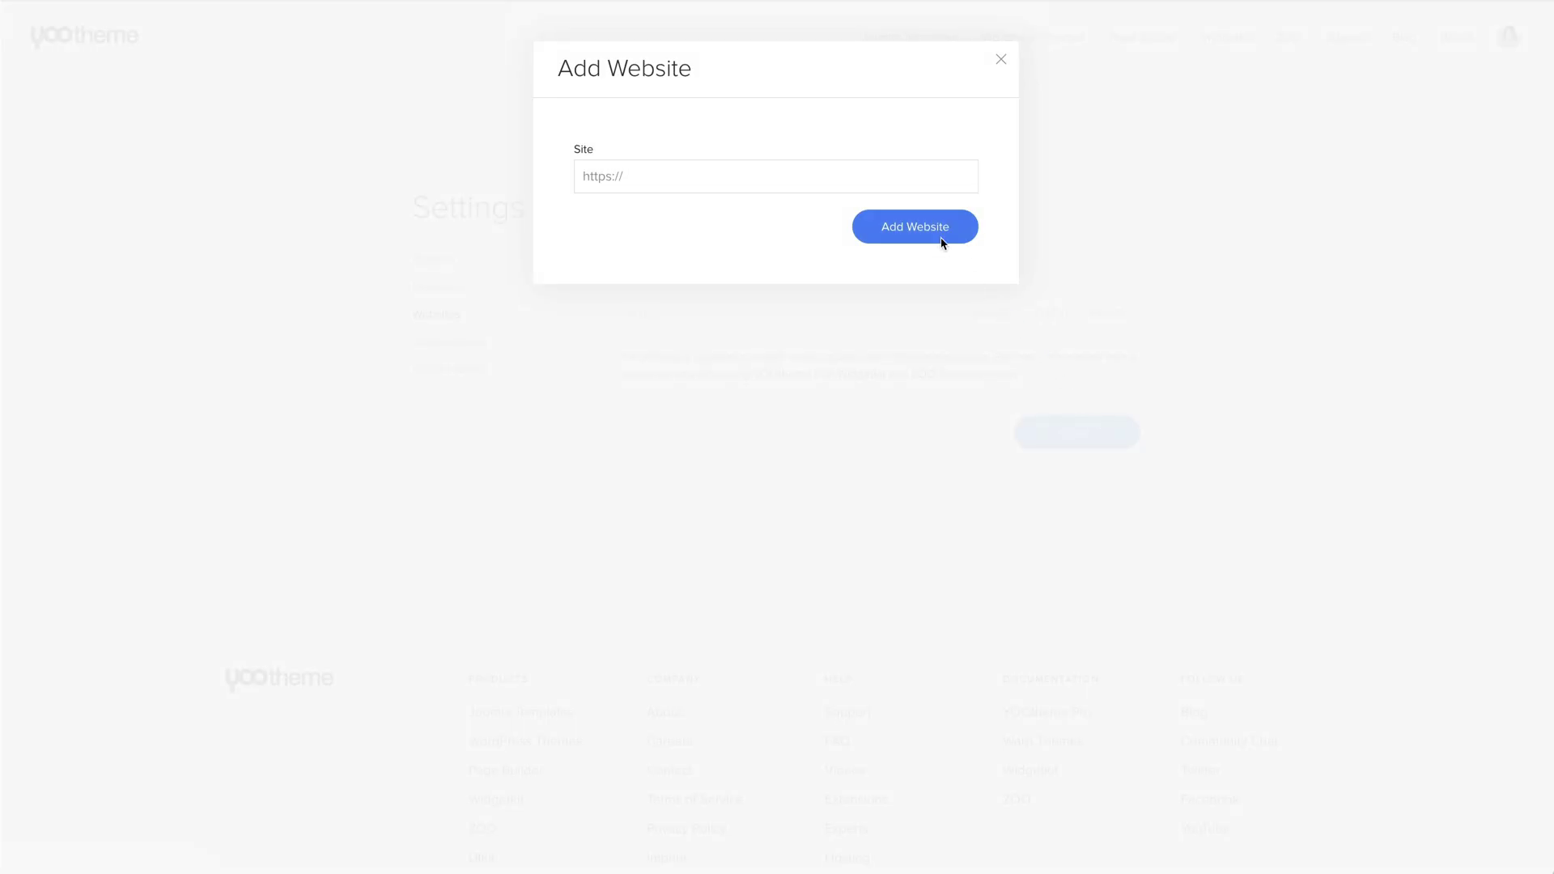
pyautogui.click(896, 180)
pyautogui.write('https://my-website.com/')
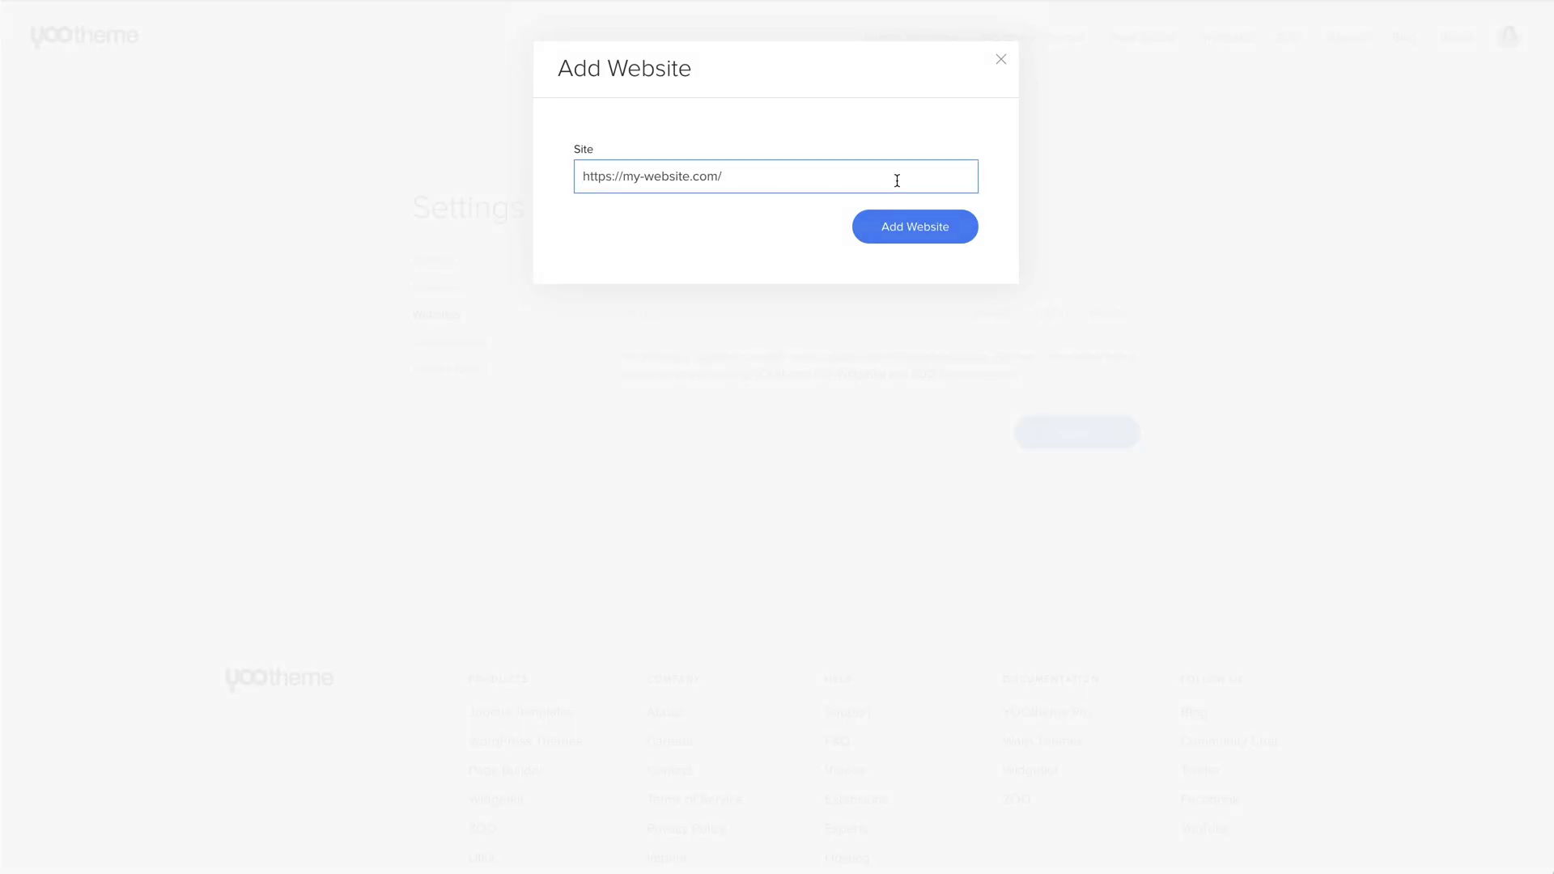
pyautogui.click(900, 226)
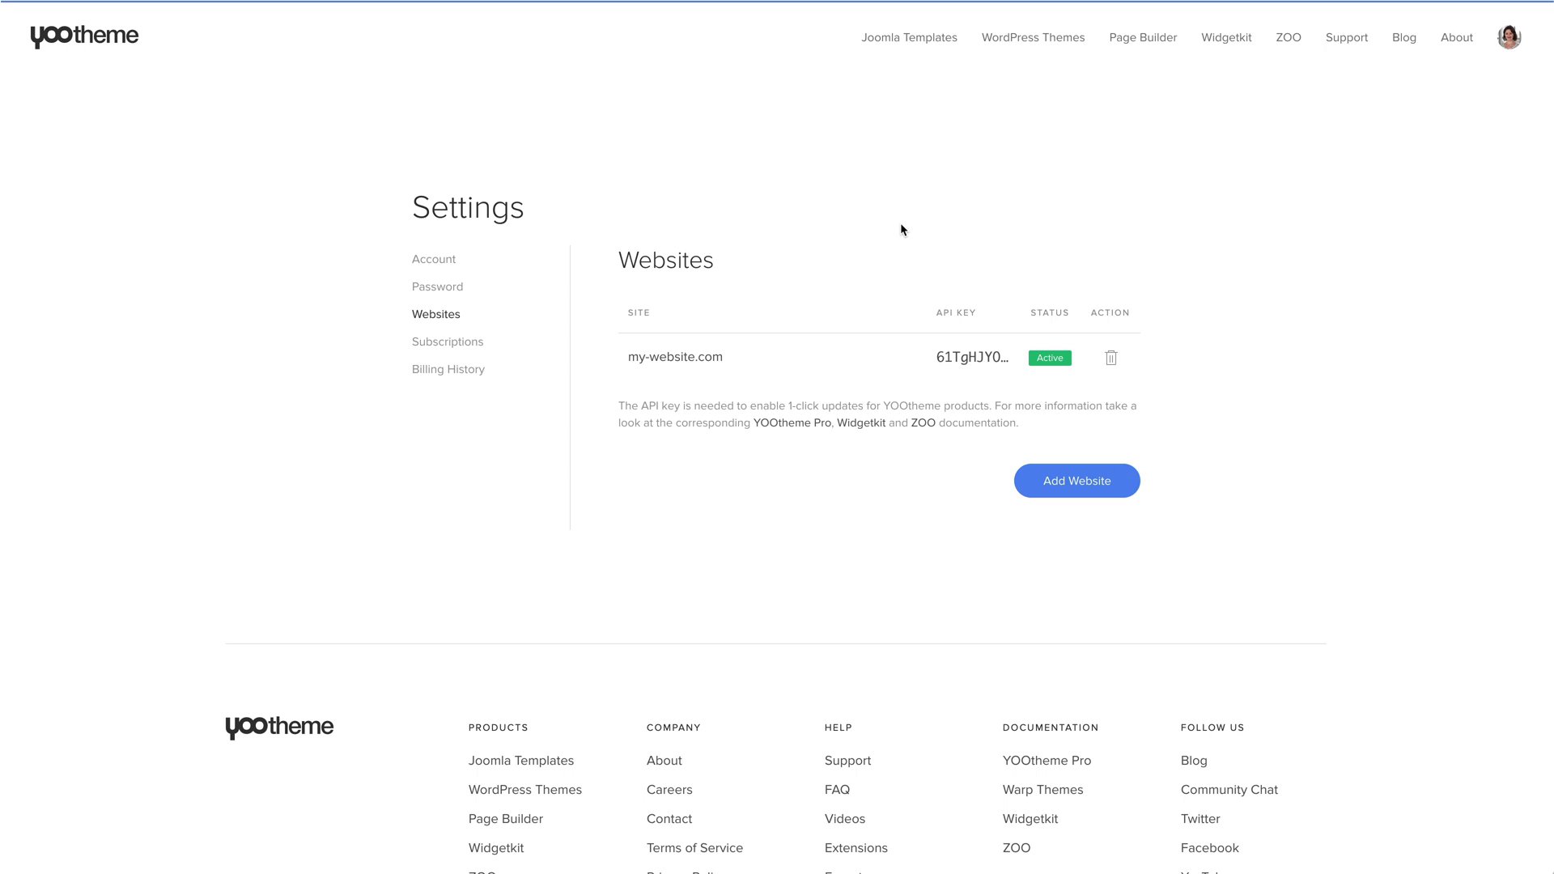
pyautogui.click(951, 362)
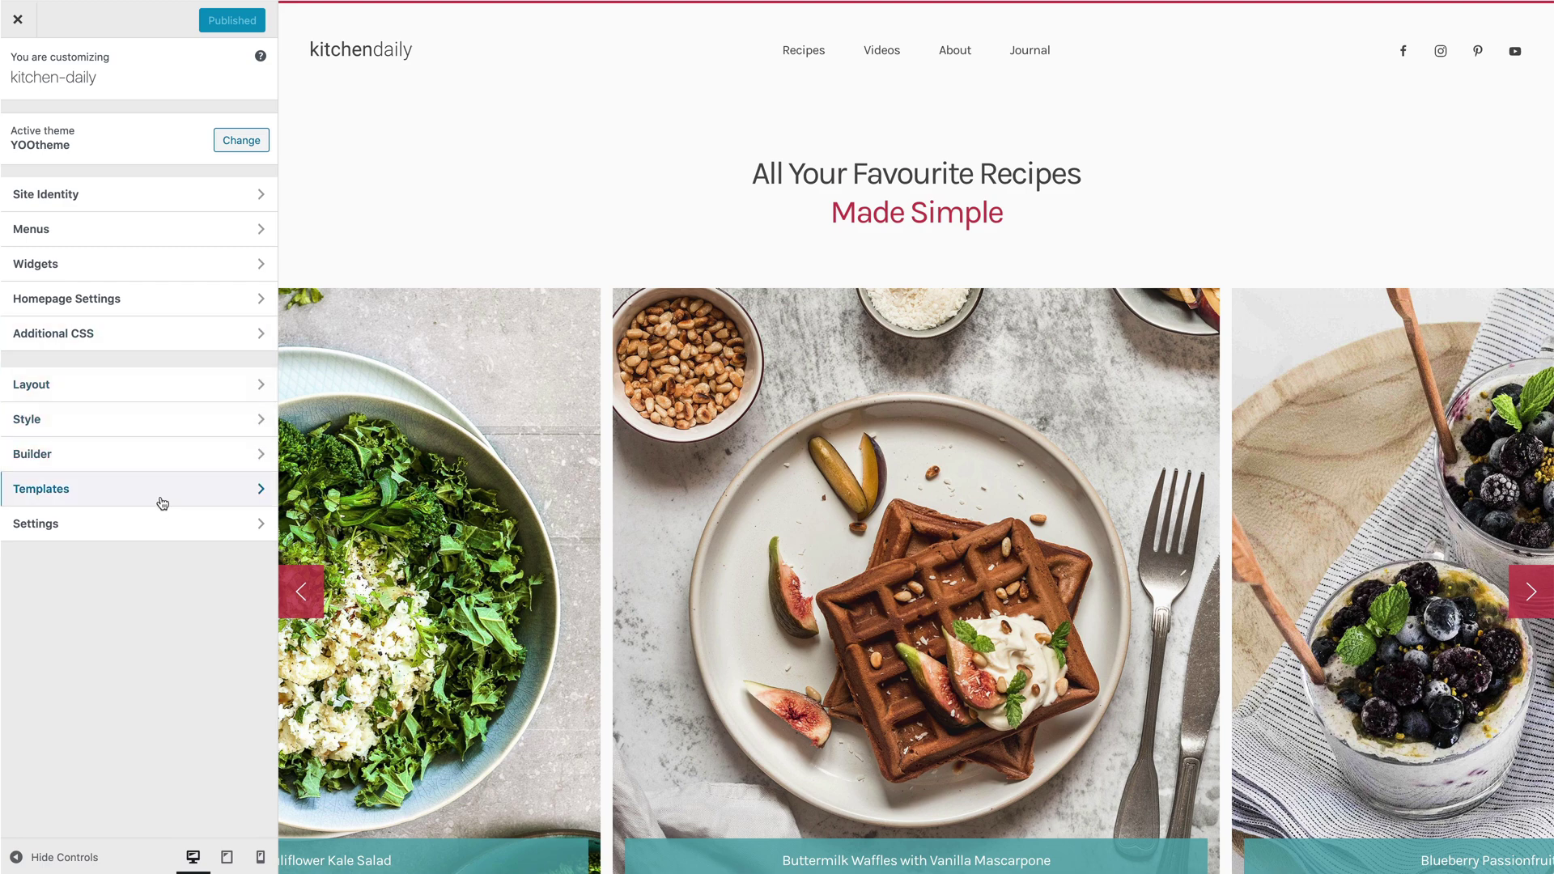
# Step: Open the YOOtheme Settings section in the Customizer sidebar
pyautogui.click(157, 521)
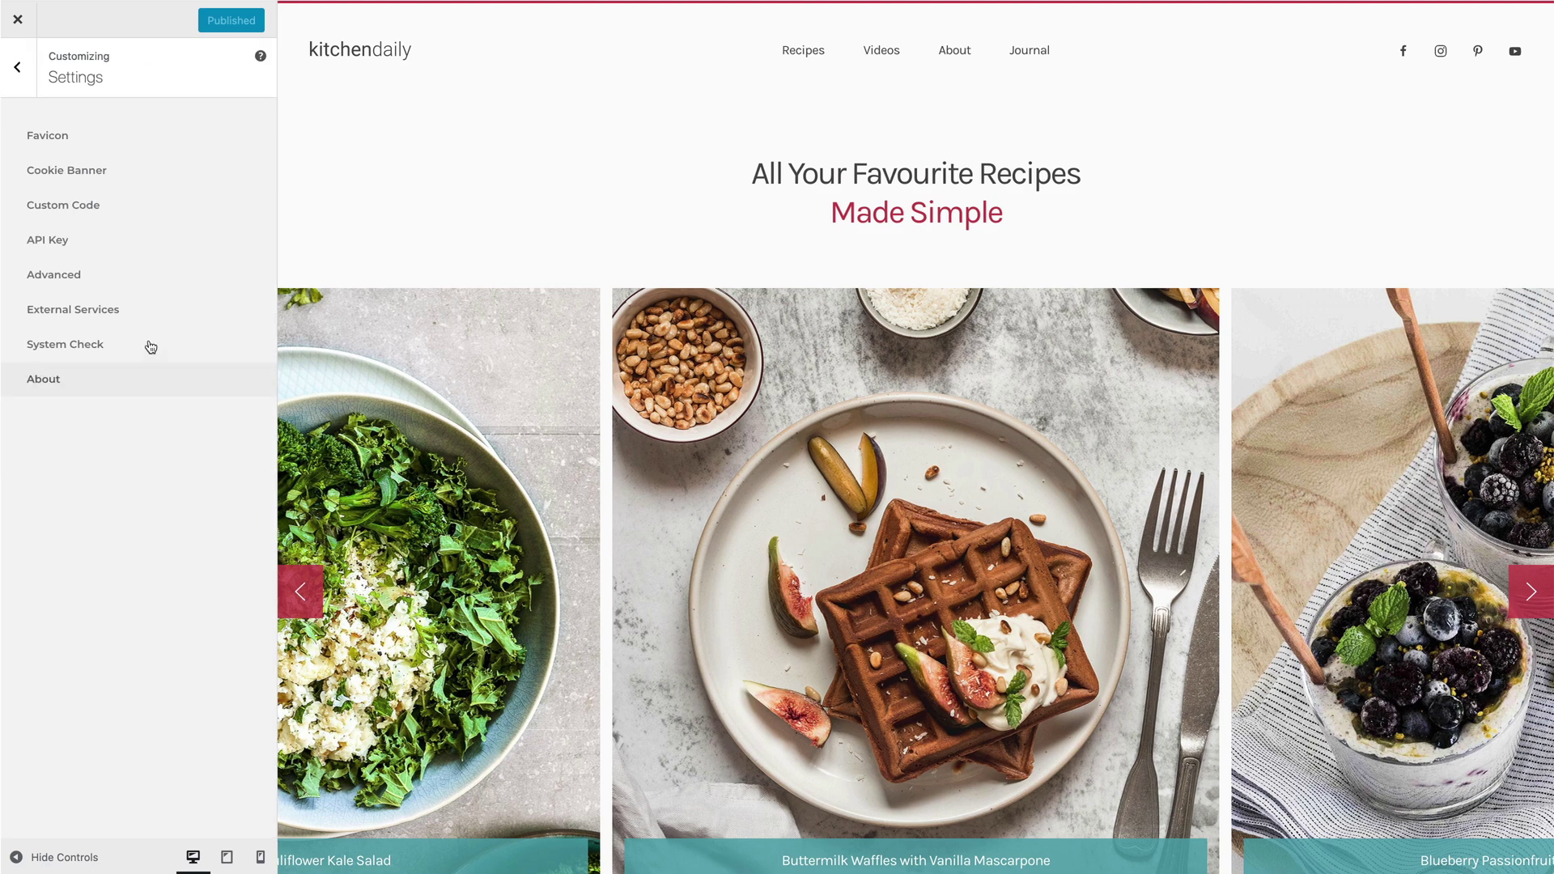
# Step: Paste the copied key into the YOOtheme API Key field, publish, and close the Customizer
pyautogui.click(48, 239)
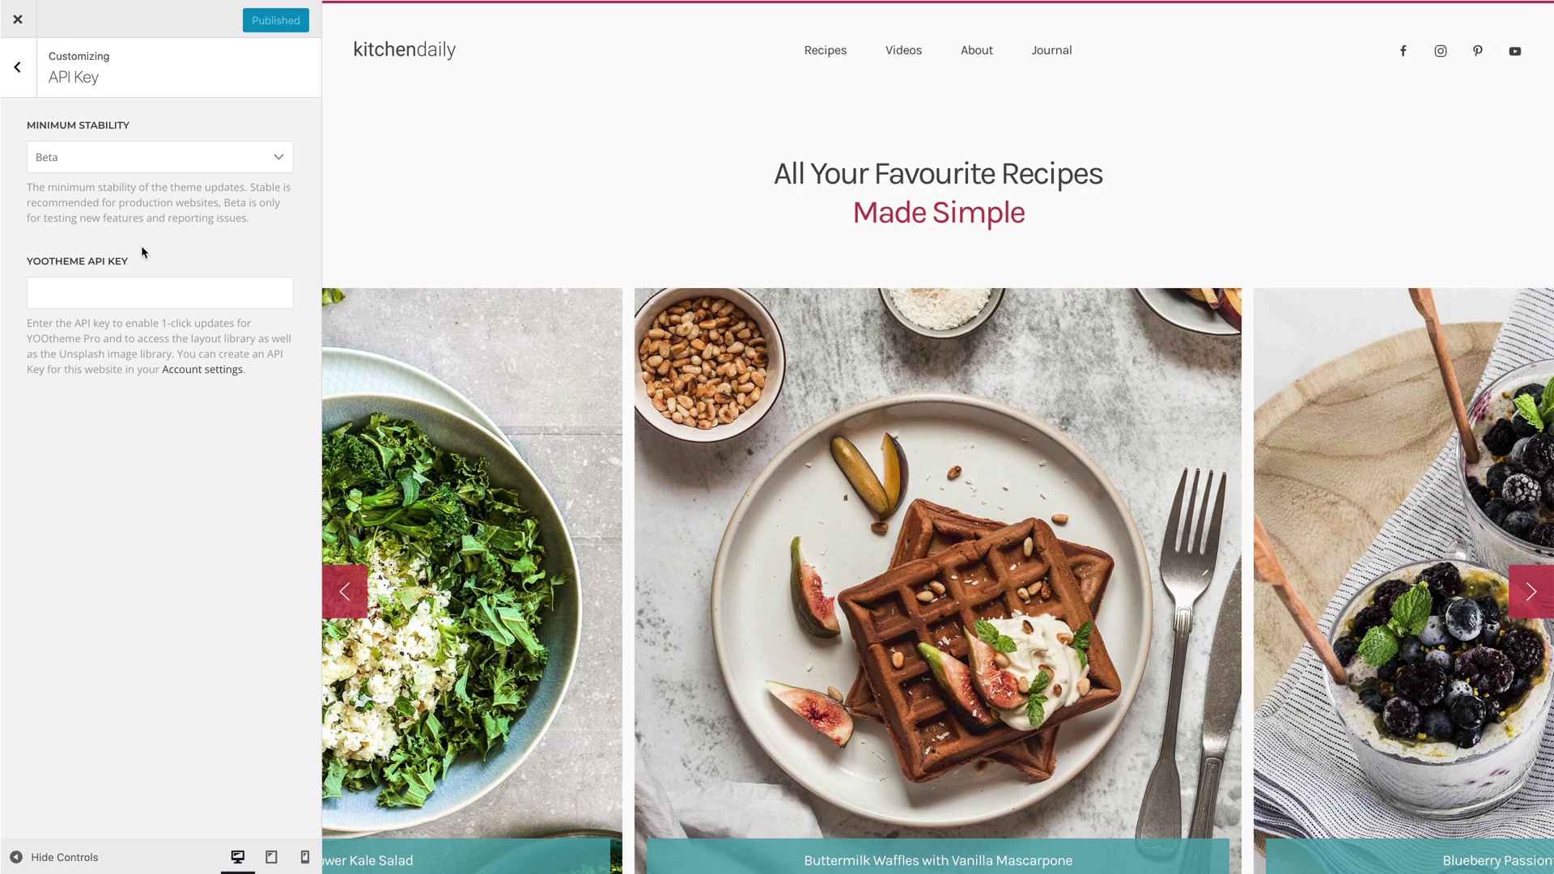
pyautogui.click(141, 289)
pyautogui.hotkey('ctrl', 'v')
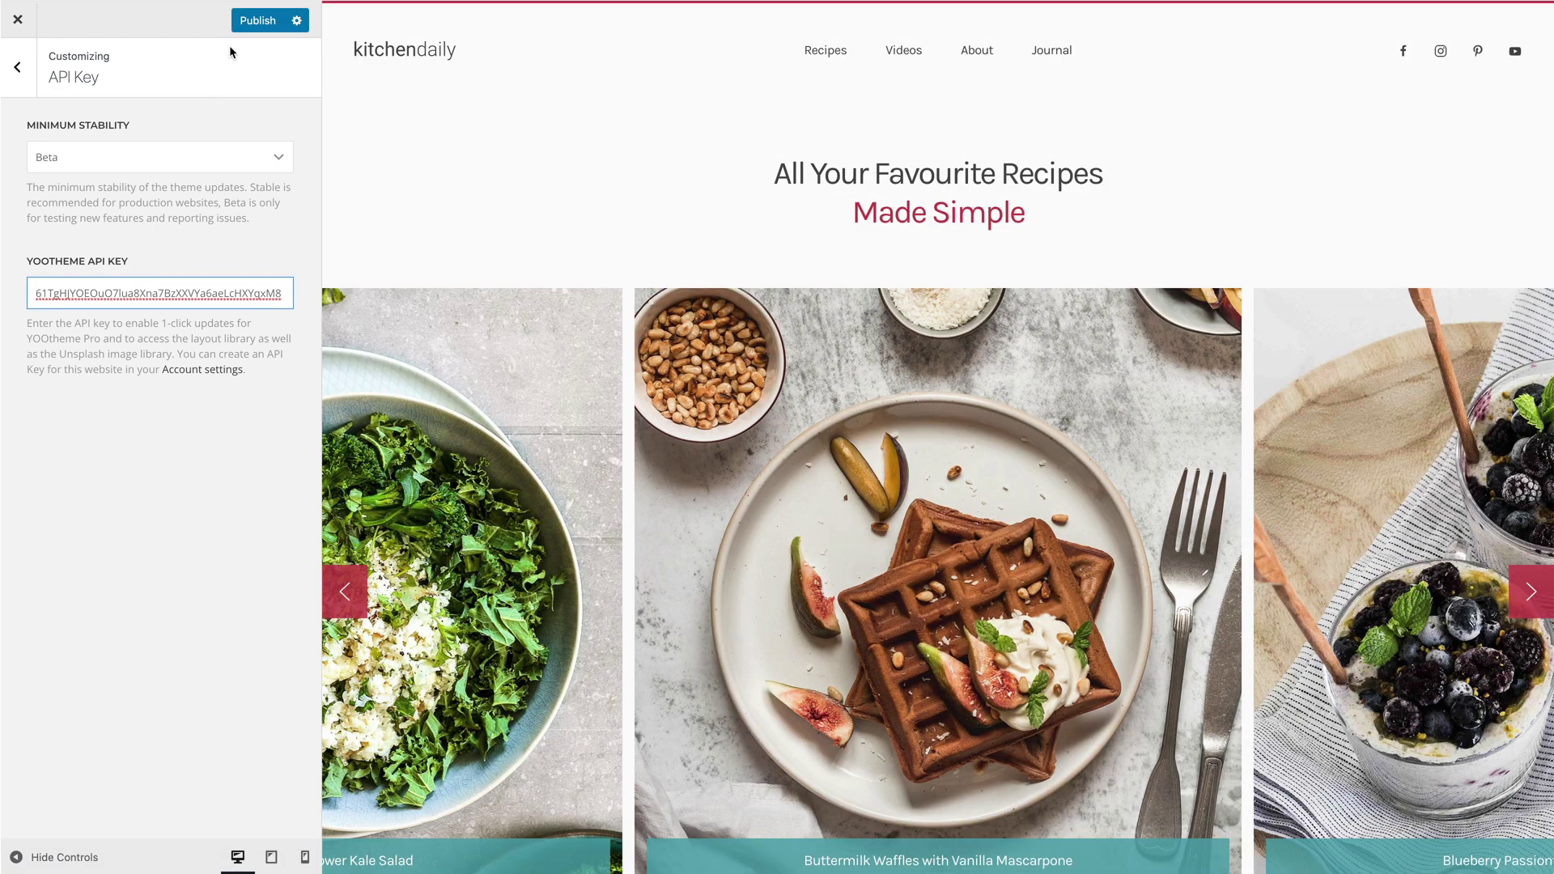
pyautogui.click(257, 21)
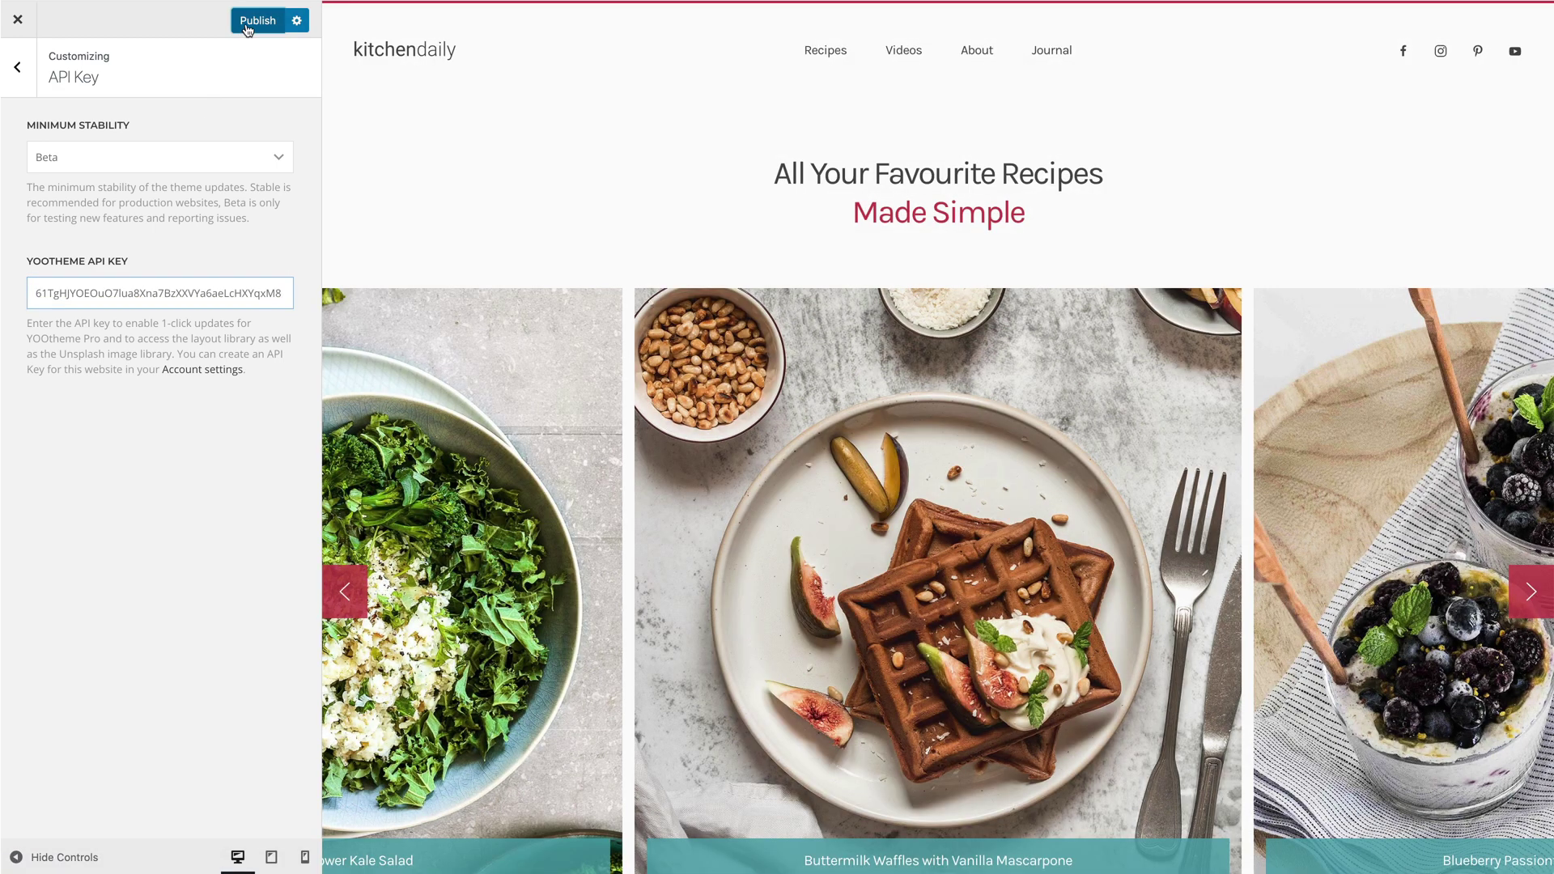
pyautogui.click(17, 20)
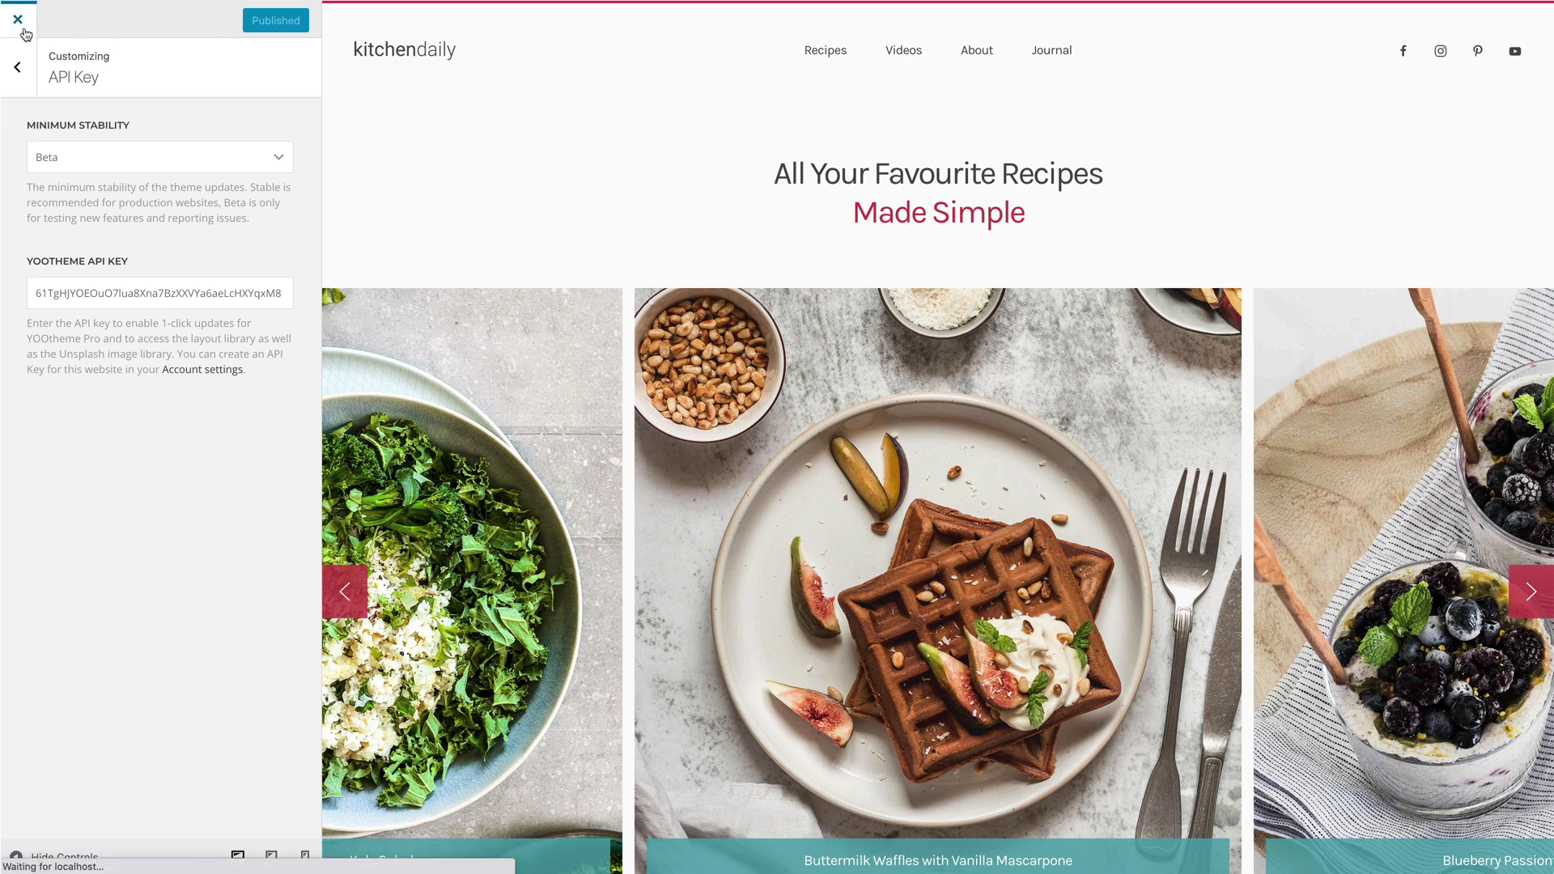